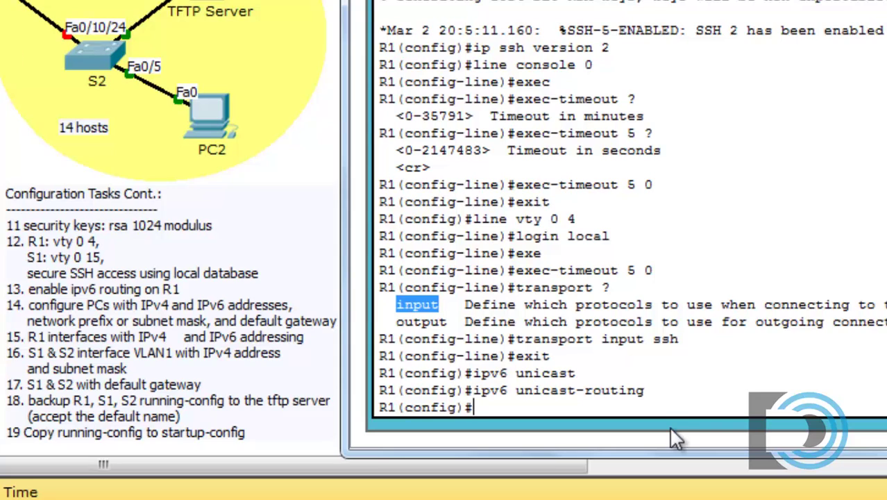
Assign 192.168.4.65 255.255.255.192 to R1's G0/0 and enable it with no shut.
type("int g")
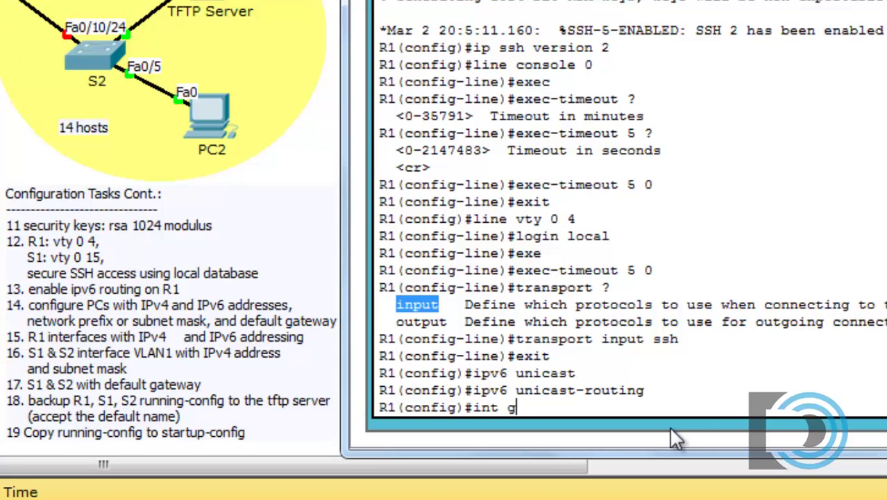
type("0/0")
key("Return")
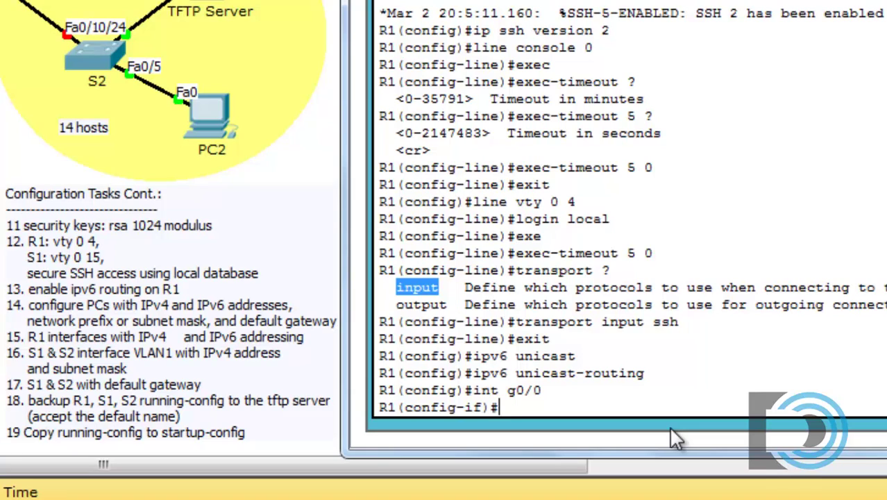
type("ip address 19")
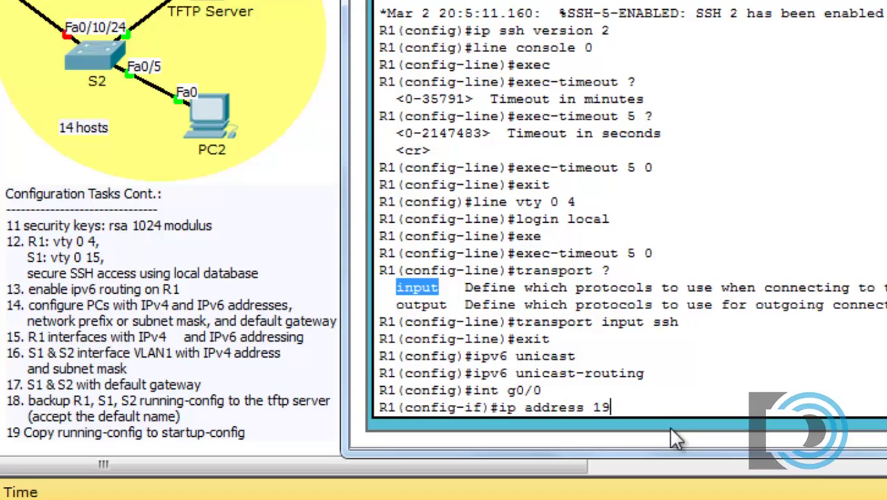
type("2.168.4.65")
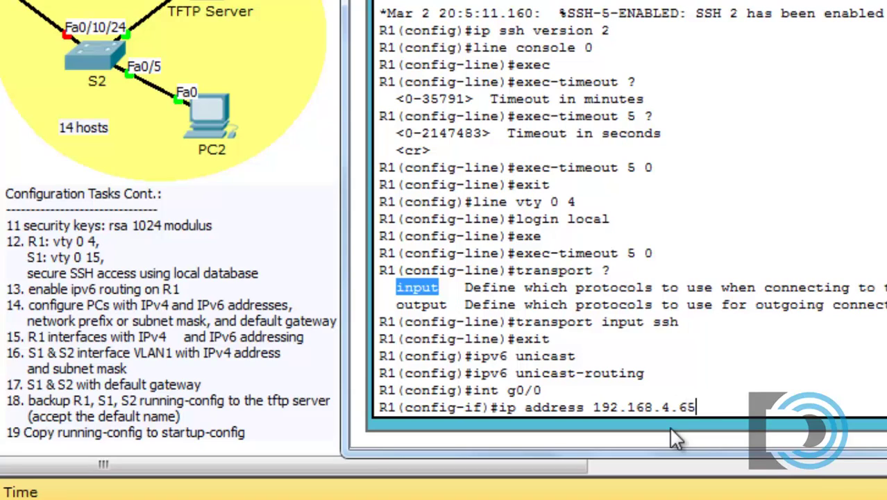
type("255.255.255.")
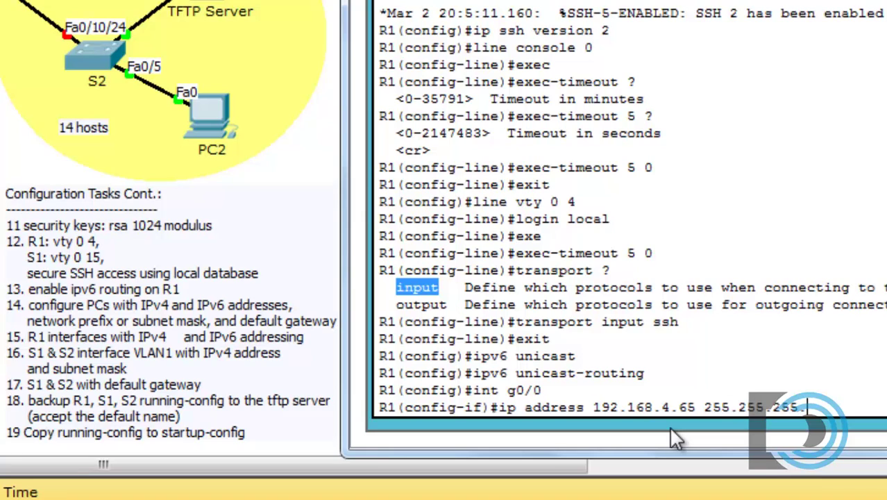
type("192")
key("Return")
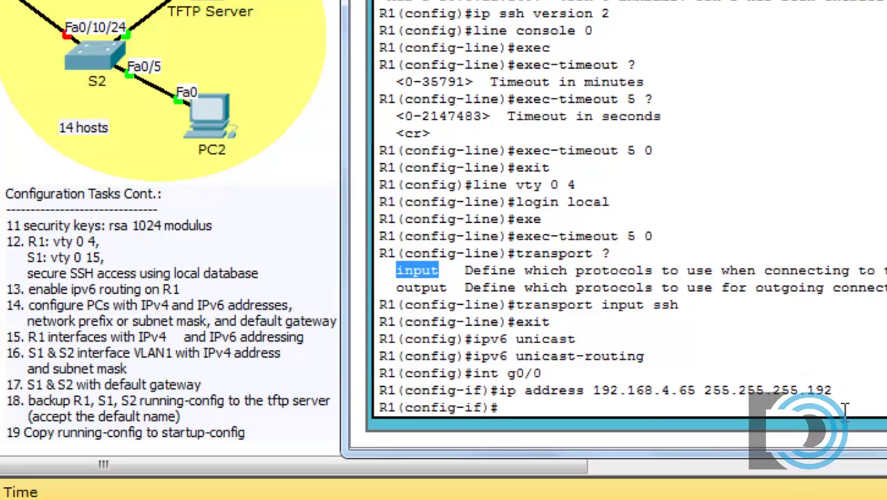
type("no shut")
key("Return")
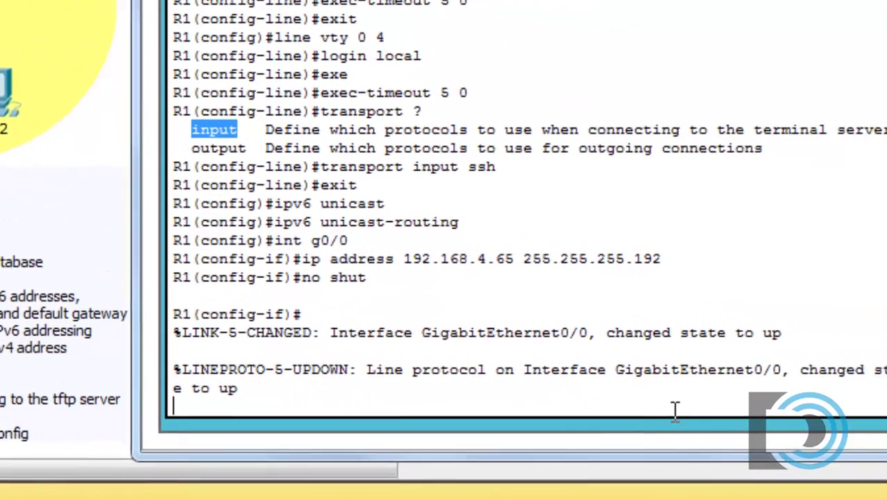
key("Return")
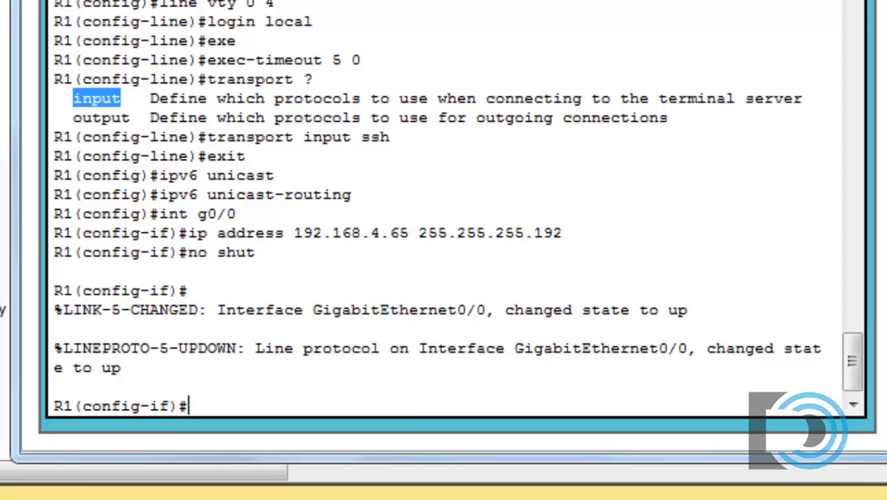
Add IPv6 2001:DB8:CCCC:1::1/64 and link-local FE80::1 to G0/0.
left_click_drag(555, 0, 558, 469)
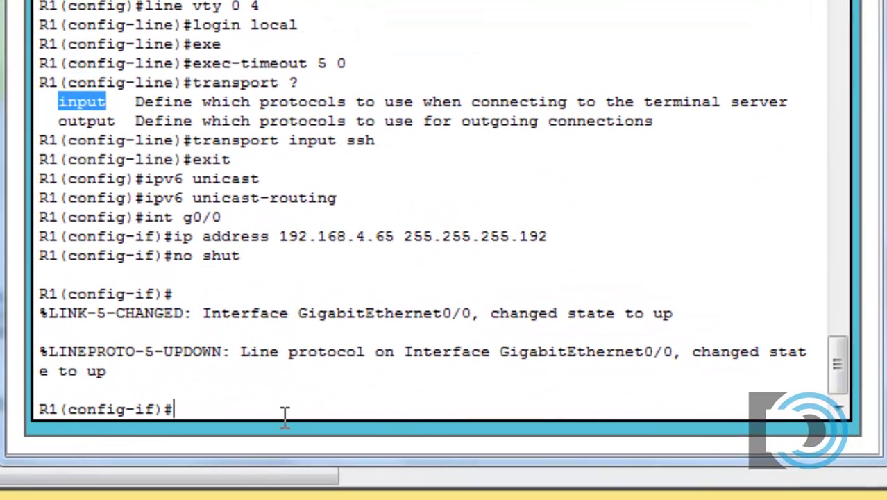
type("ipv6 address 2")
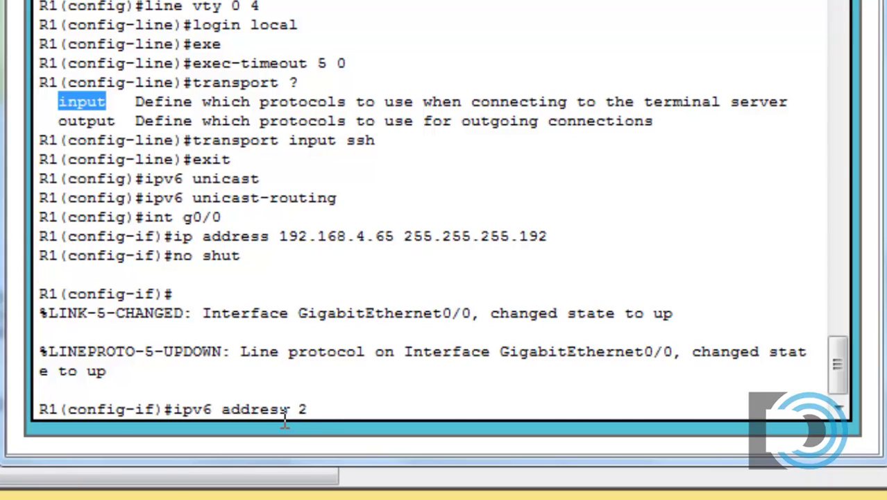
type("001:DB8:")
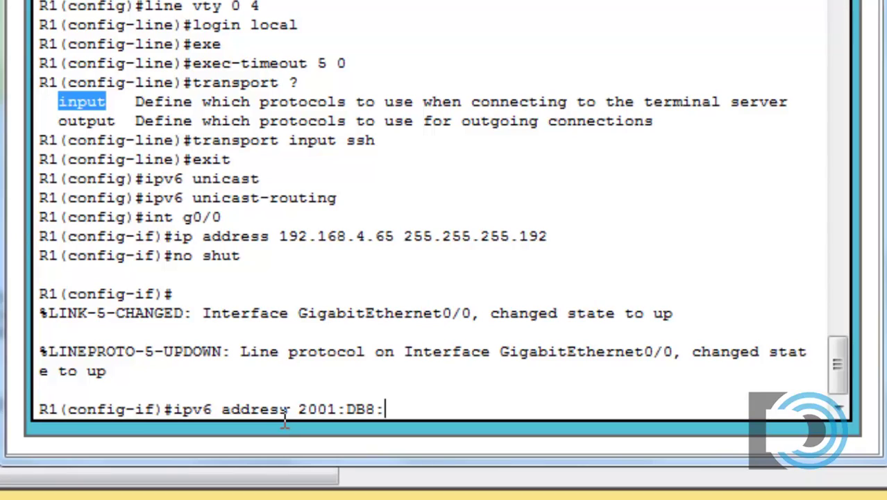
type("CCCC:1")
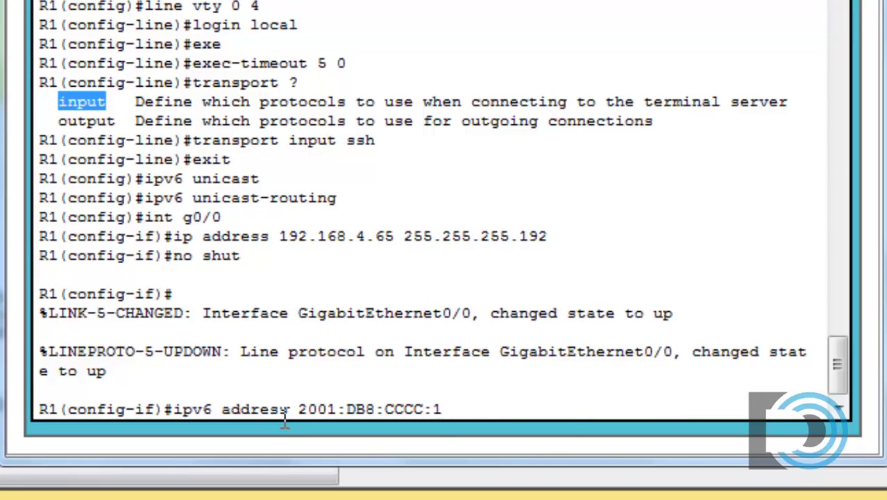
type("::1/64")
key("Return")
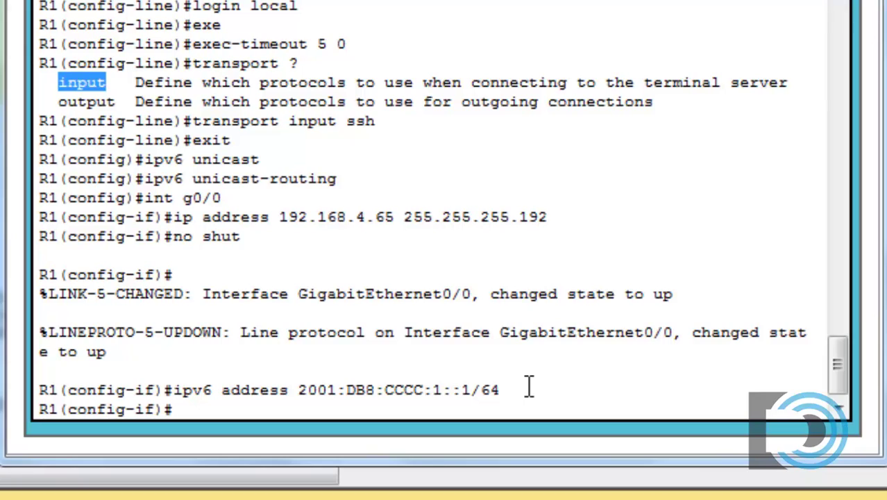
type("ipv6 a")
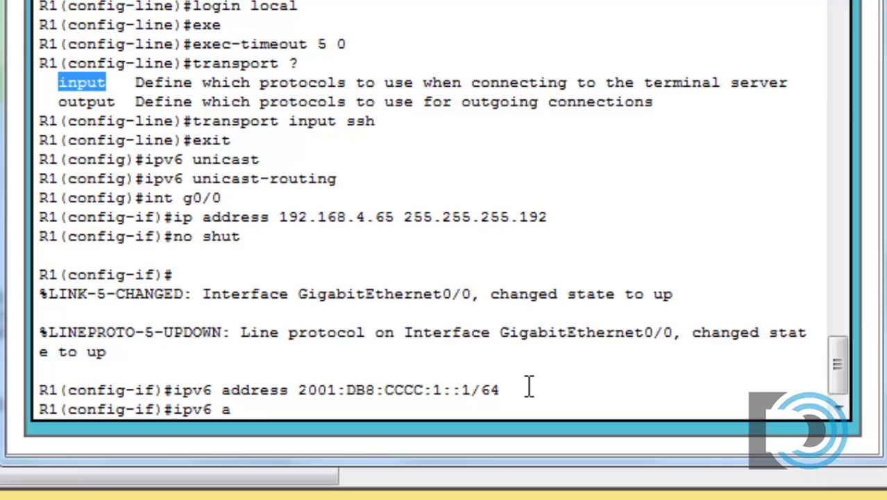
type("ddress F")
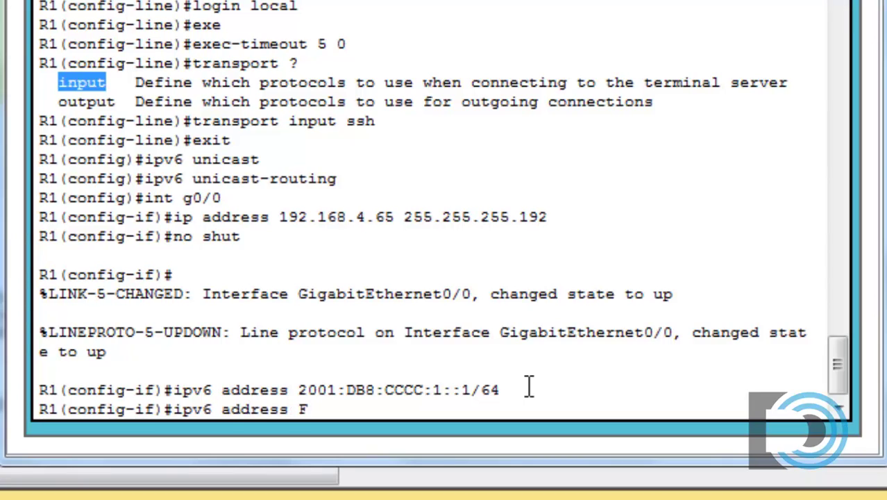
type("E80::1 link-lo")
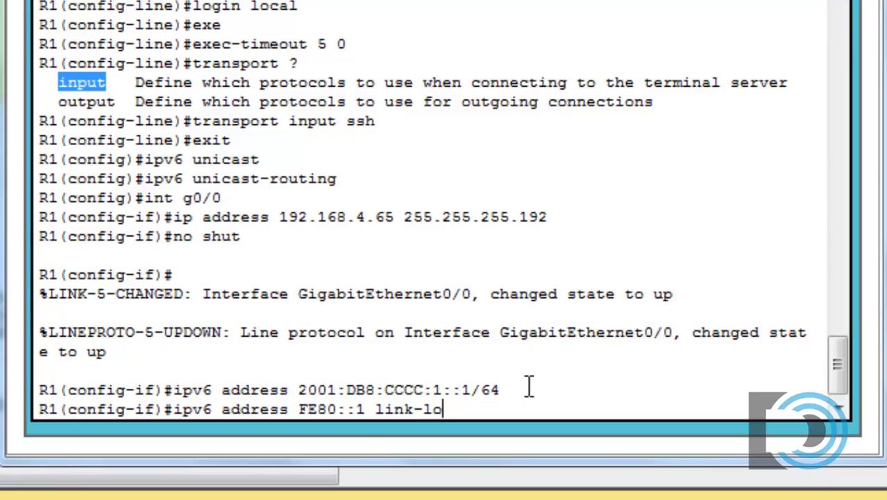
type("cal")
key("Return")
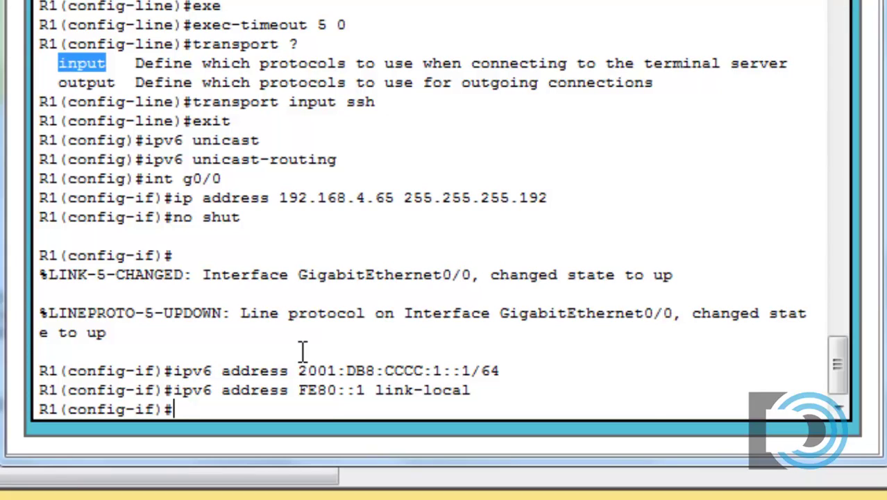
On G0/1, set 192.168.4.193 255.255.255.240 by editing the recalled address command, then no shut.
type("int g0/")
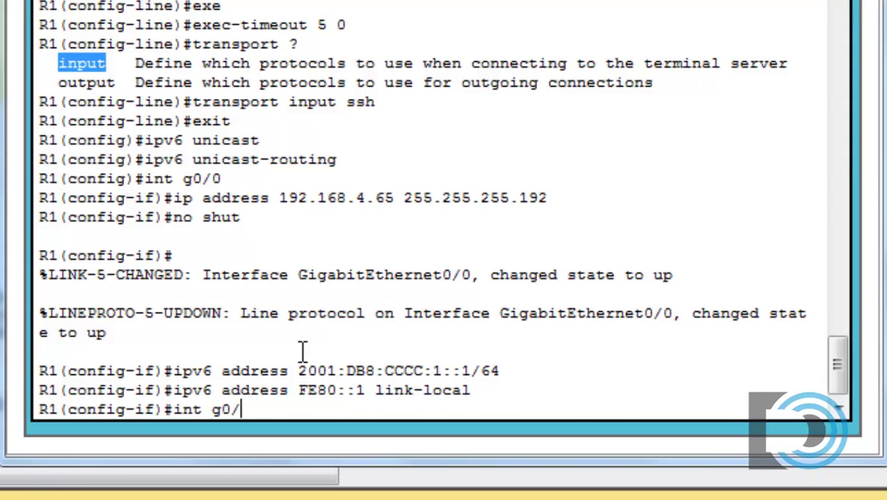
type("1")
key("Return")
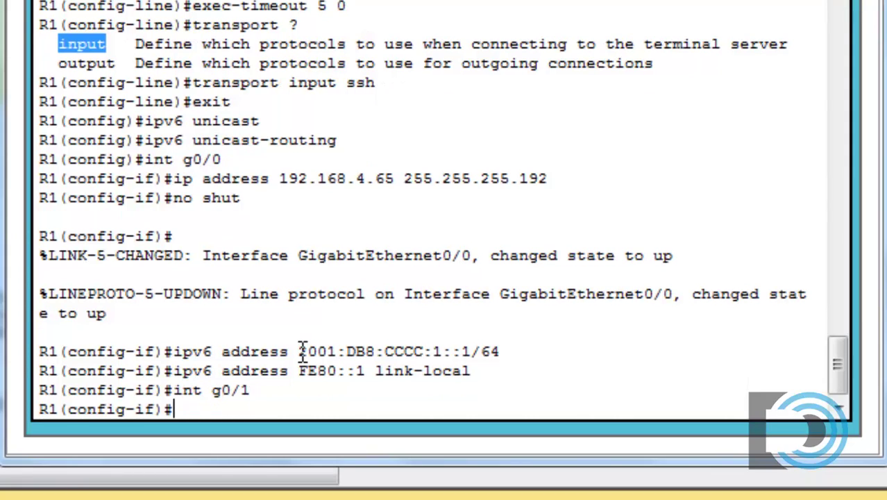
type("ipv6 address 2001:DB8:CCCC:1::1/64")
key("Up")
key("Up")
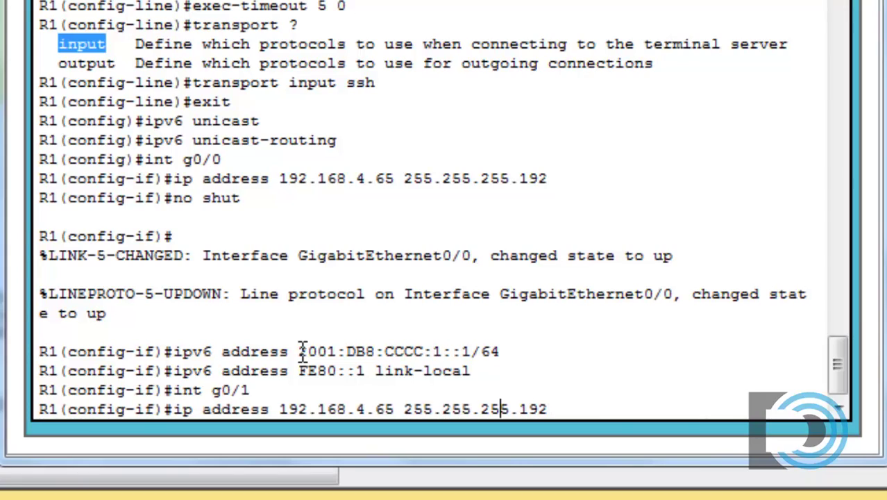
key("Left")
key("Left")
key("Left")
key("Left")
key("Left")
key("Left")
key("Left")
key("Left")
key("Left")
key("Left")
key("Left")
key("BackSpace")
key("BackSpace")
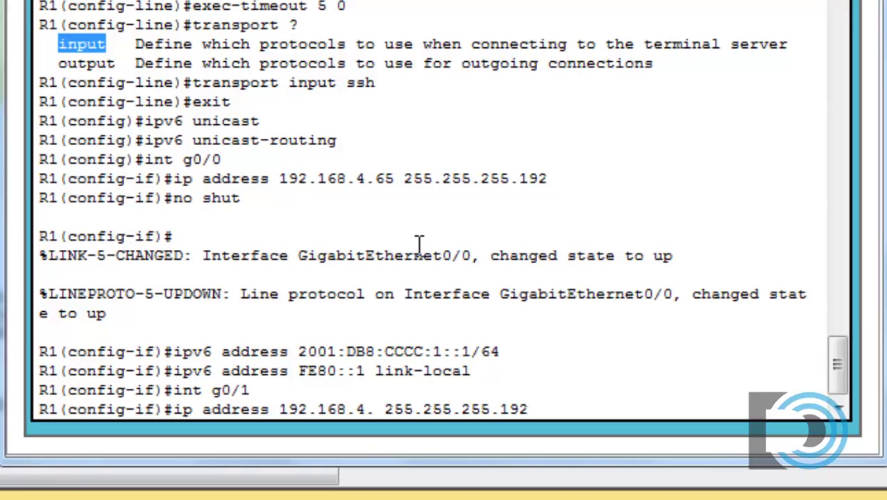
type("193")
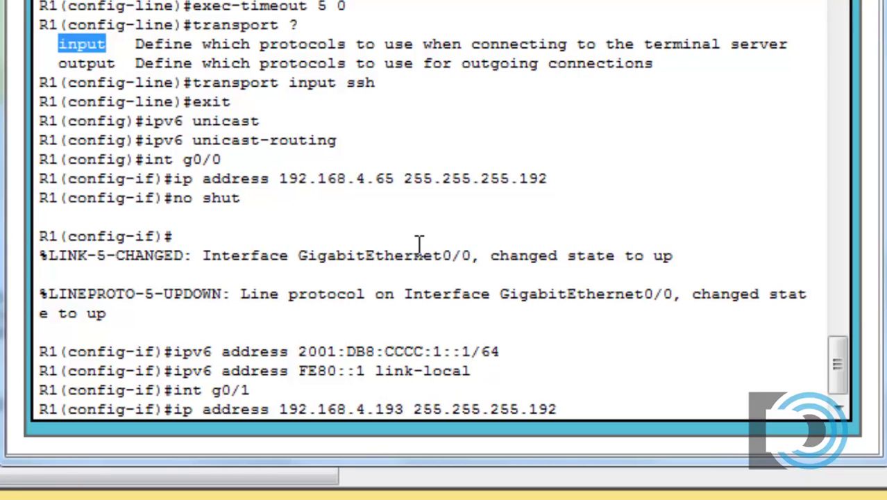
key("Right")
key("Right")
key("Right")
key("Right")
key("Right")
key("Right")
key("Right")
key("Right")
key("Right")
key("BackSpace")
key("BackSpace")
key("BackSpace")
type("240")
key("Return")
type("no")
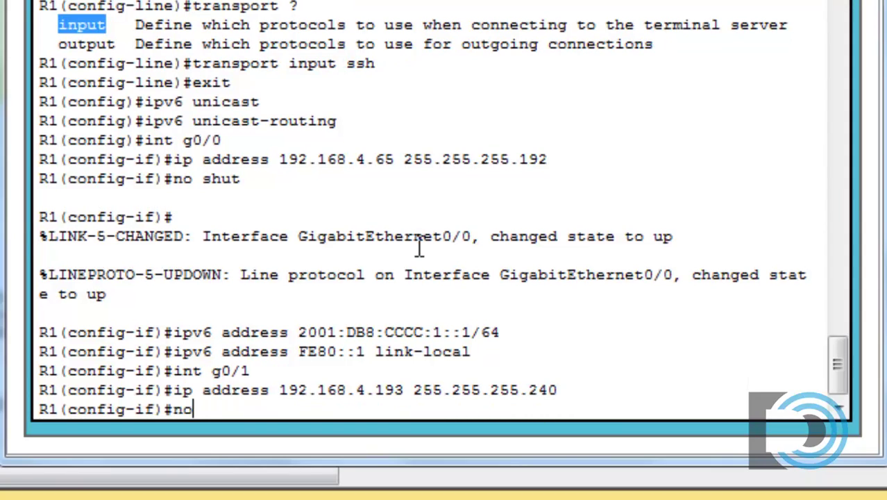
type(" shut")
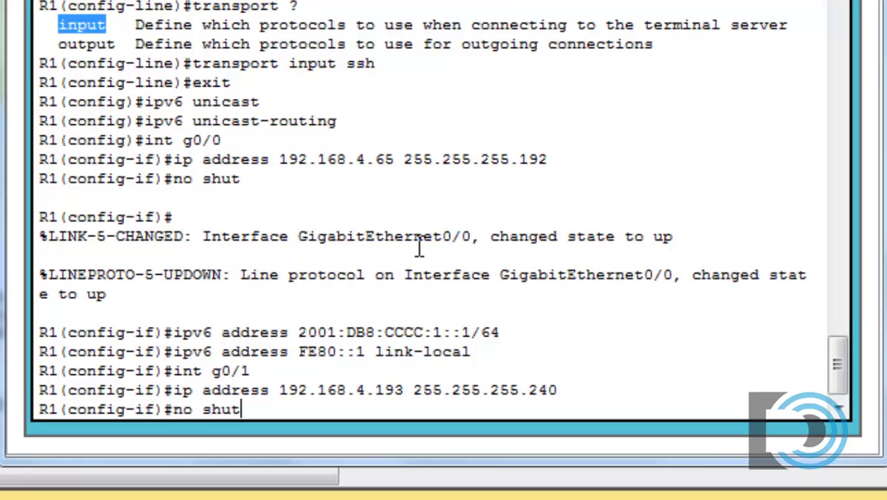
key("Return")
key("Return")
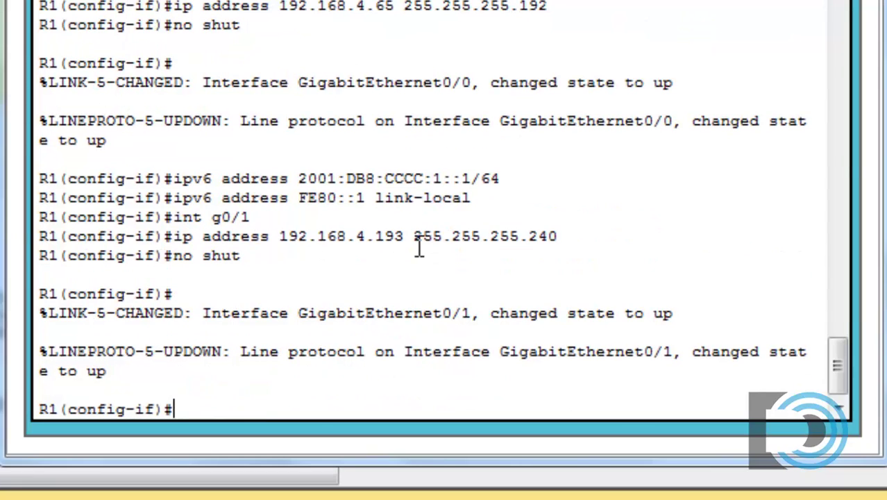
Apply 2001:DB8:CCCC:2::1/64 and link-local FE80::1 to G0/1 using edited history commands.
key("Up")
key("Up")
key("Up")
key("Up")
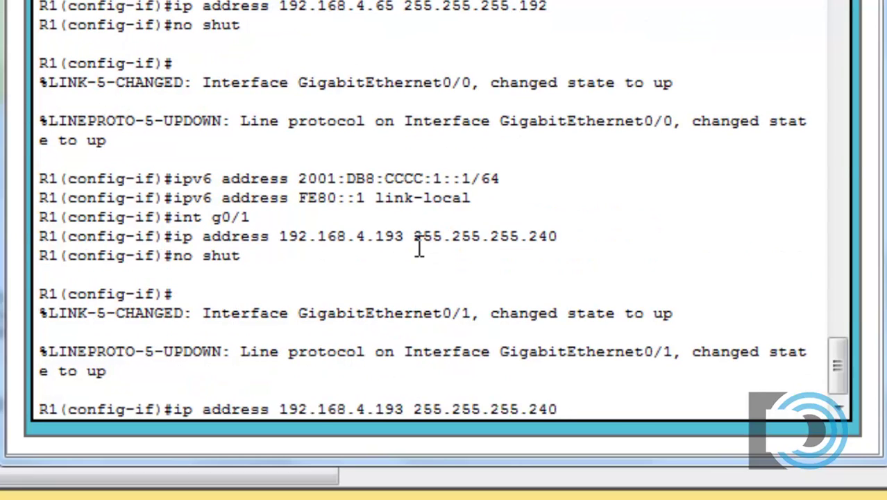
key("Up")
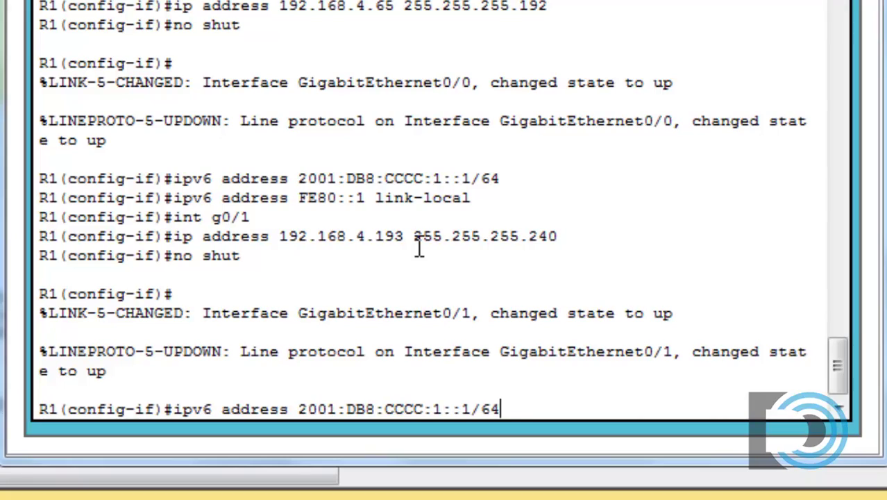
key("Left")
key("Left")
key("Left")
key("Left")
key("Left")
key("Left")
key("Left")
key("Left")
key("Left")
key("Right")
key("Right")
key("Right")
key("BackSpace")
type("2")
key("Right")
key("Right")
key("Right")
key("Right")
key("Left")
key("Left")
key("Left")
key("Left")
key("Right")
key("Right")
key("Right")
key("Right")
key("Right")
key("Right")
key("Right")
key("Return")
key("Up")
key("Up")
key("Up")
key("Up")
key("Up")
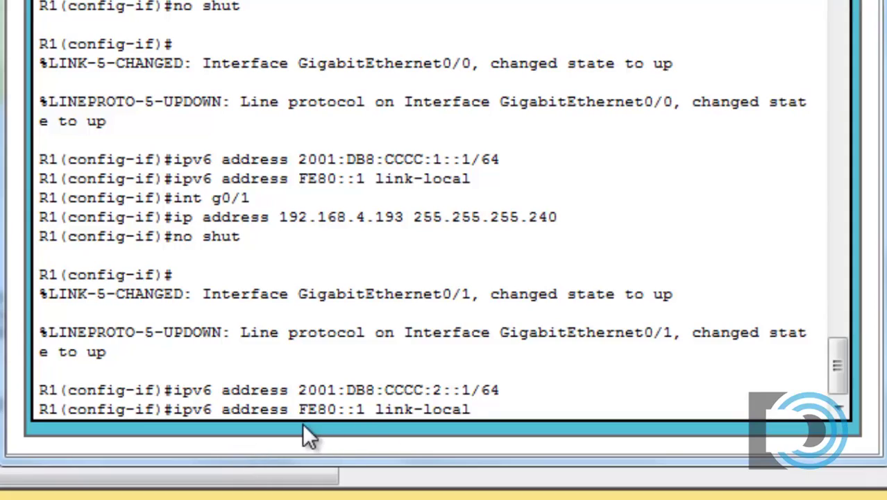
key("Return")
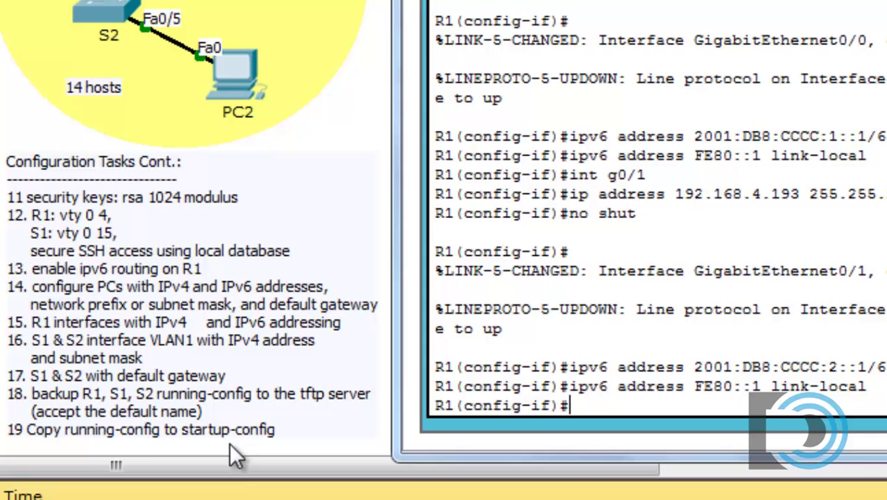
Exit to privileged mode and save the running config to startup-config with copy run start.
type("exit")
key("Return")
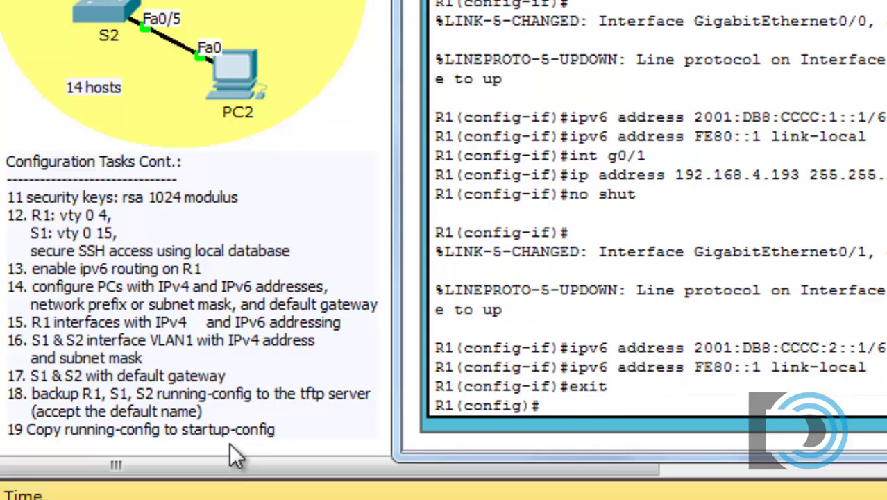
type("exit")
key("Return")
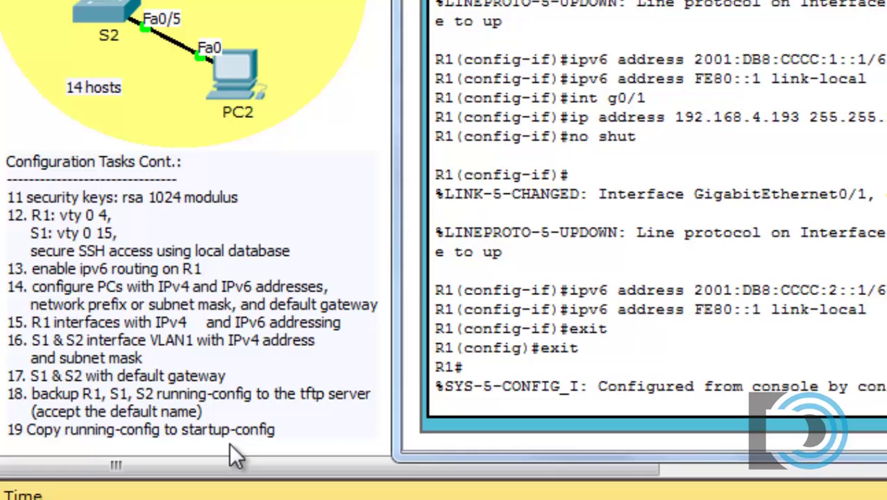
key("Return")
type("copy ")
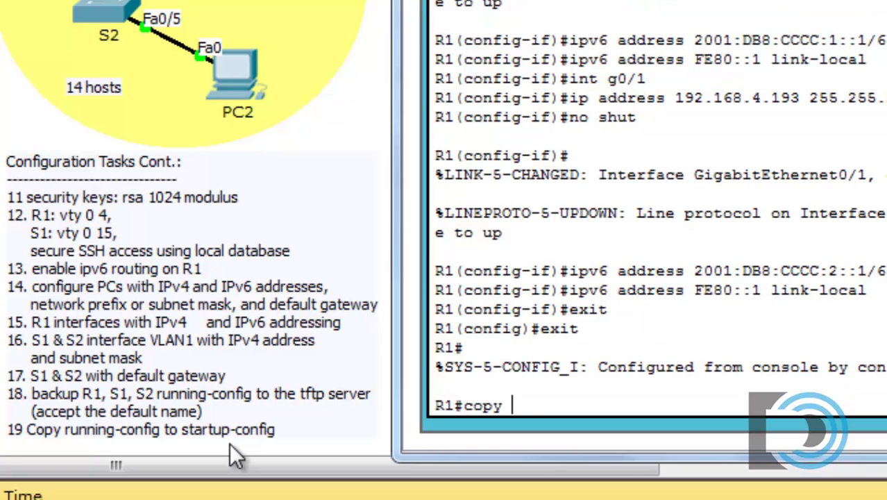
type("run start")
key("Return")
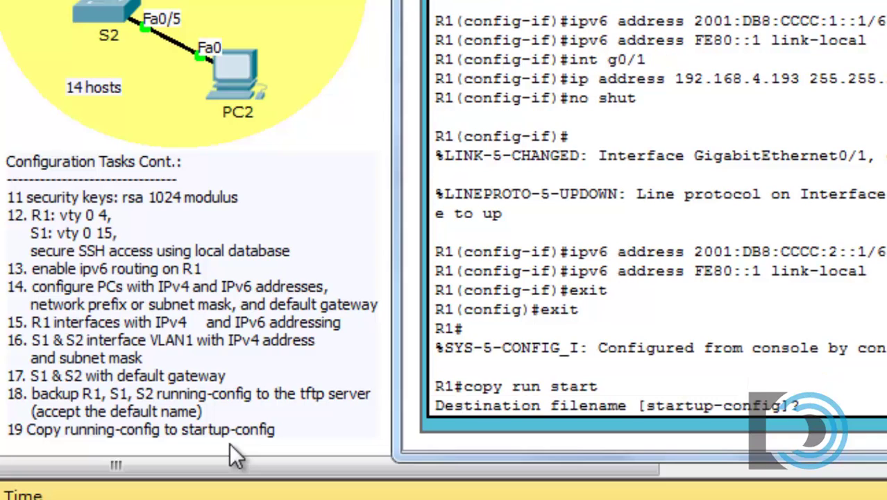
key("Return")
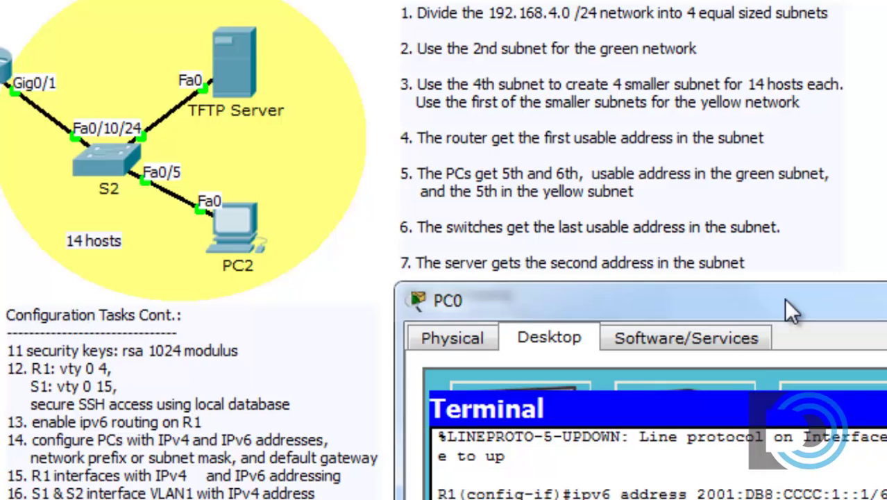
Back up the running config to TFTP server 192.168.4.194 as R1-confg.
left_click_drag(783, 298, 735, 0)
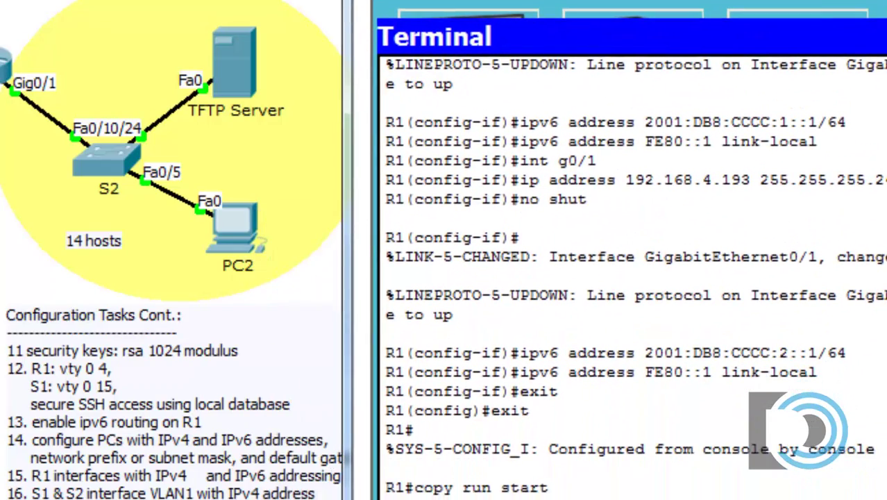
key("Return")
type("copy")
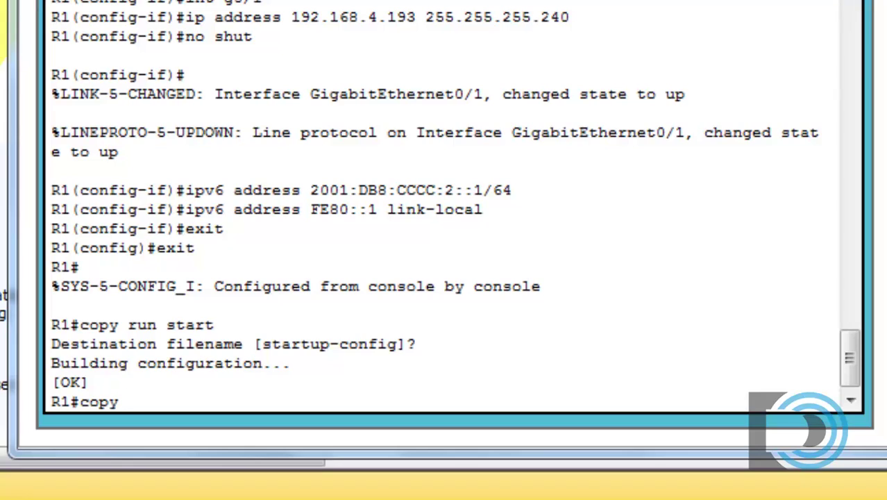
type(" run tft")
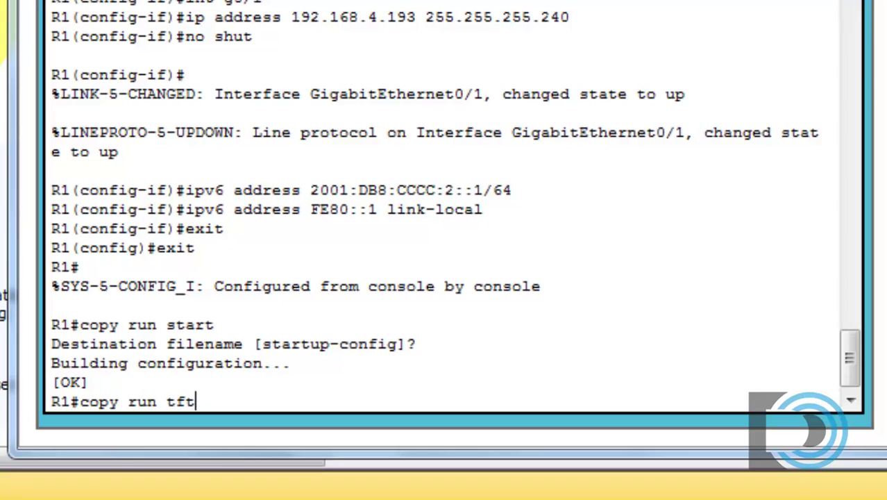
type("p")
key("Return")
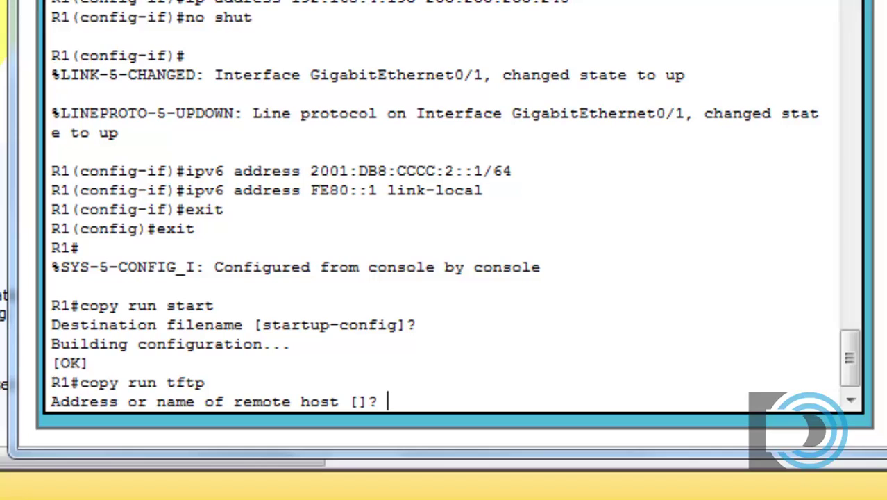
type("192.168.4.")
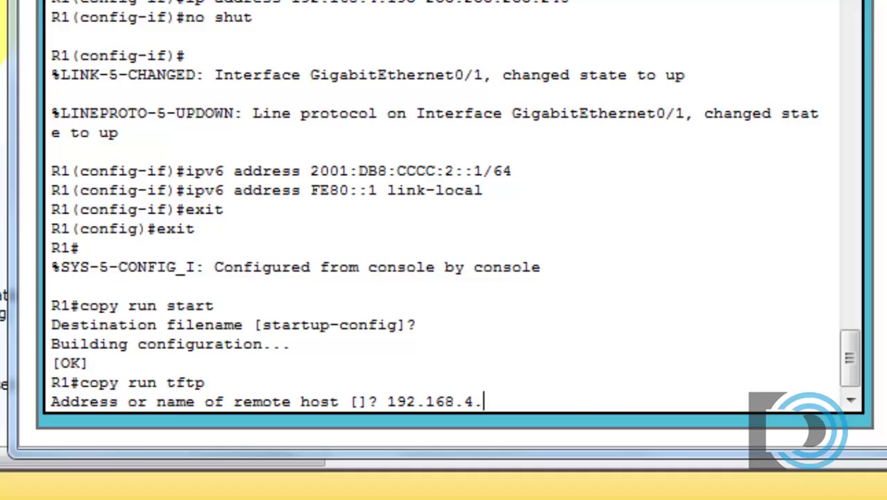
type("194")
key("Return")
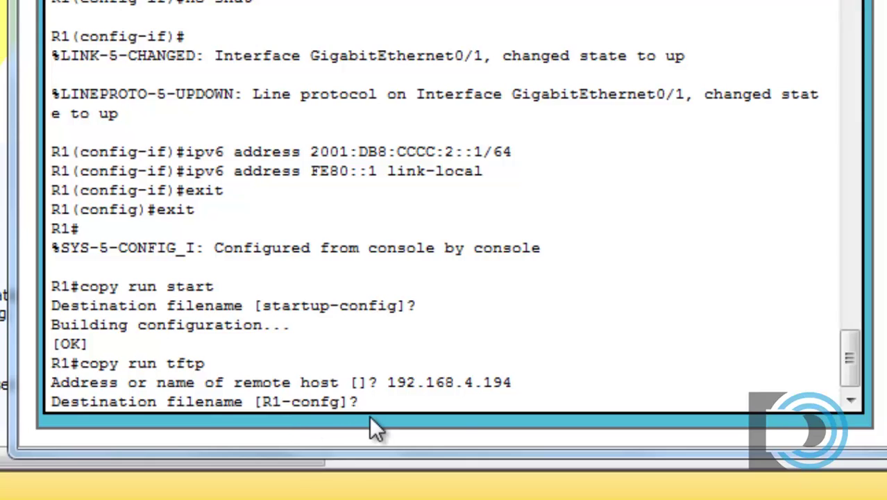
key("Return")
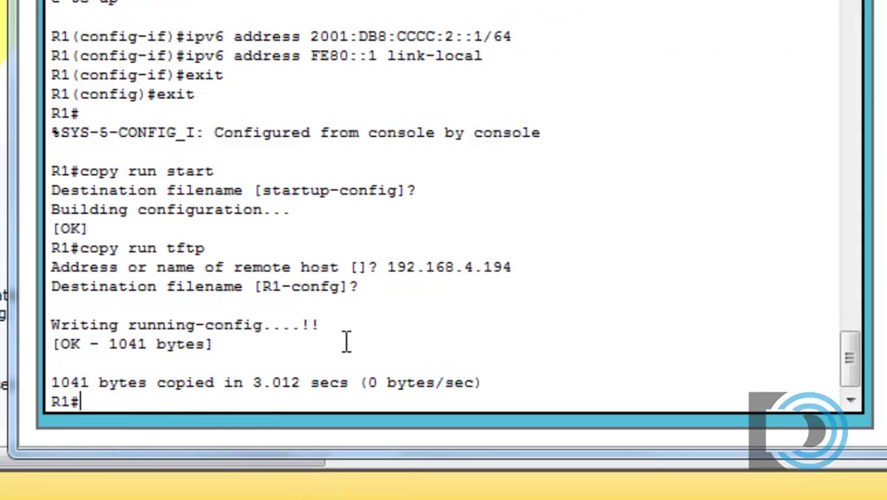
left_click_drag(301, 324, 332, 327)
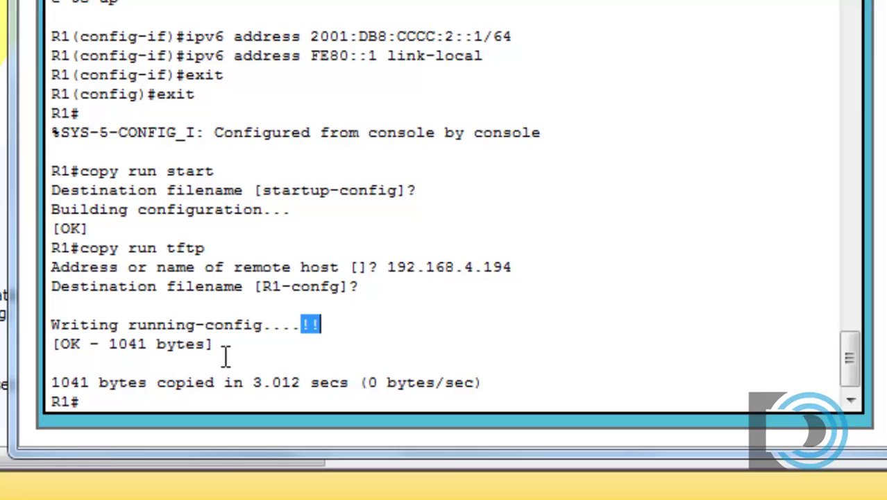
left_click(155, 406)
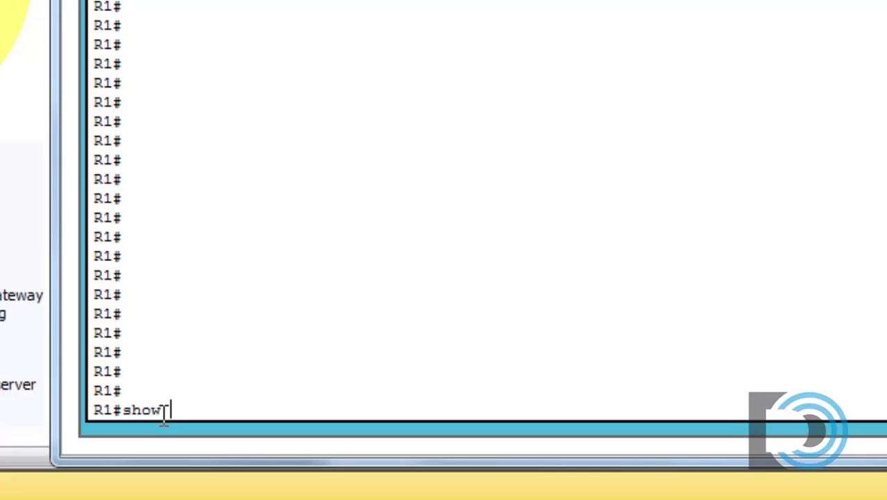
Page through show run, checking hostname, enable secret, IPv6 routing, user secret and line settings.
type("run")
key("Return")
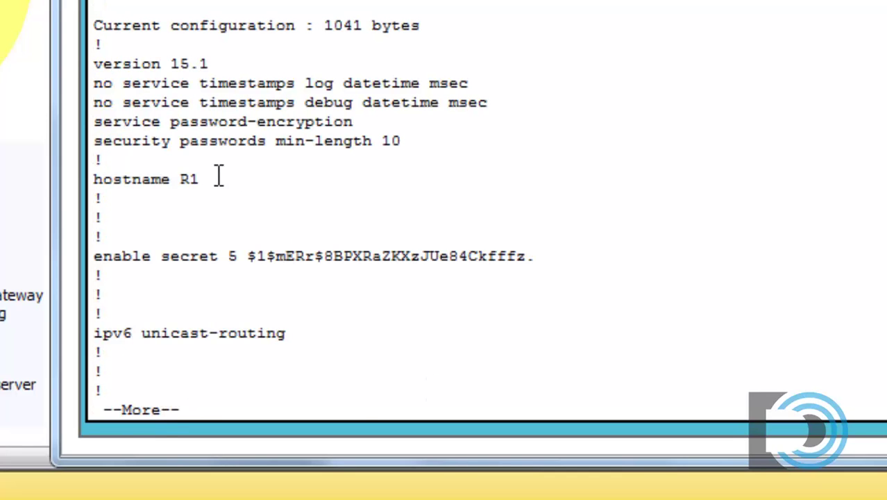
left_click_drag(201, 179, 55, 175)
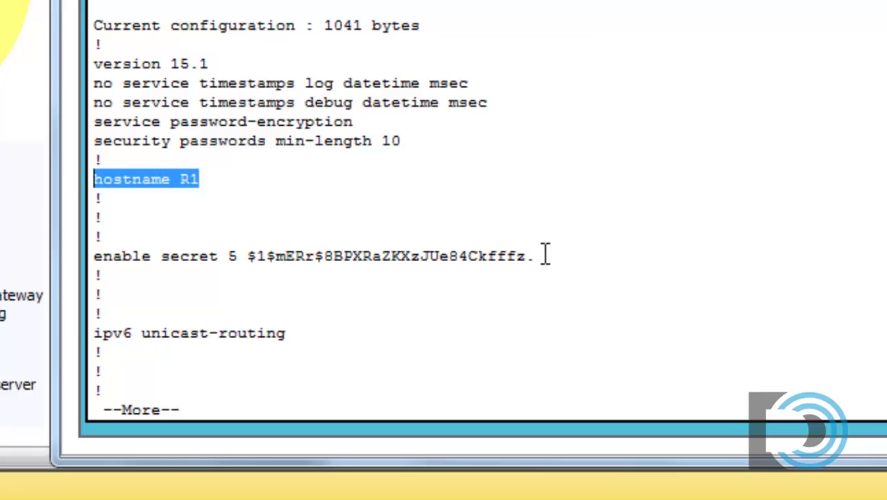
left_click_drag(541, 255, 65, 265)
left_click_drag(305, 336, 64, 340)
key("space")
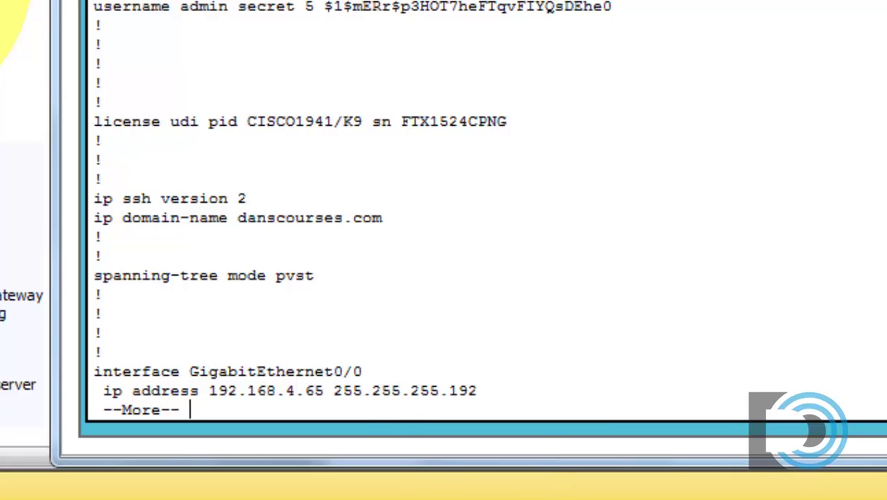
left_click_drag(636, 7, 74, 9)
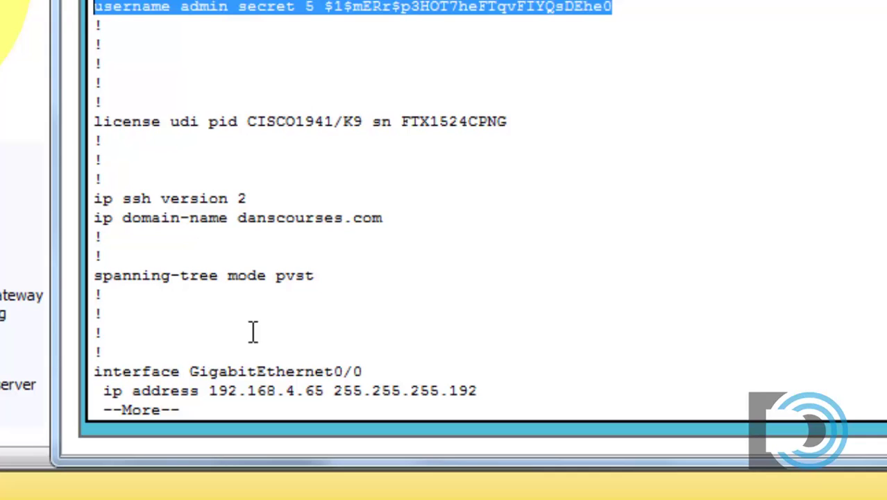
key("space")
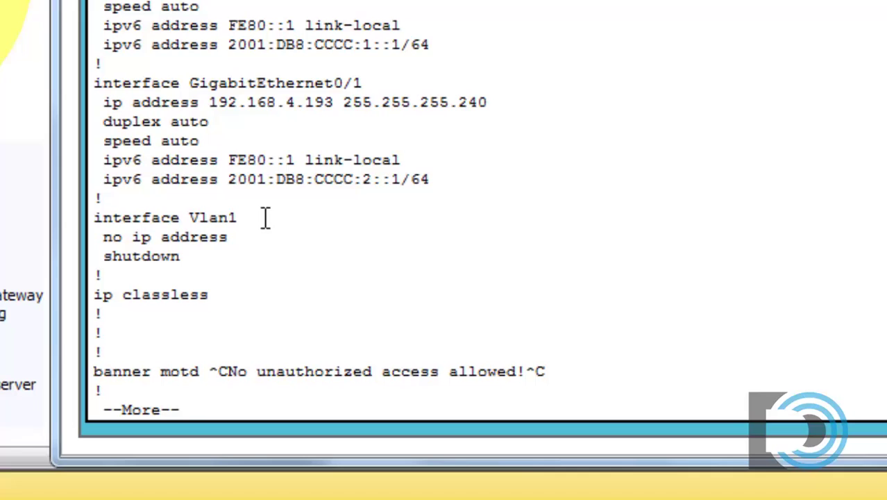
key("space")
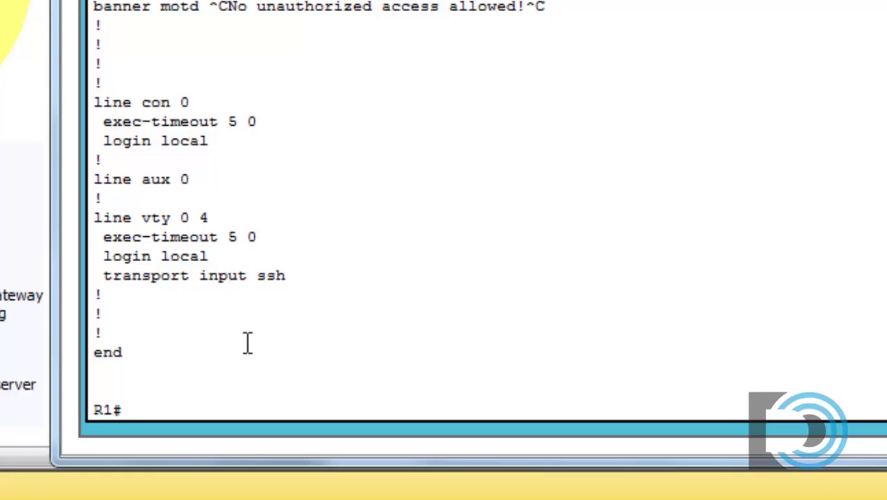
Ping 192.168.4.69 (4/5 replies) and then 192.168.4.70 (5/5 replies) from R1.
type("ping 192.168")
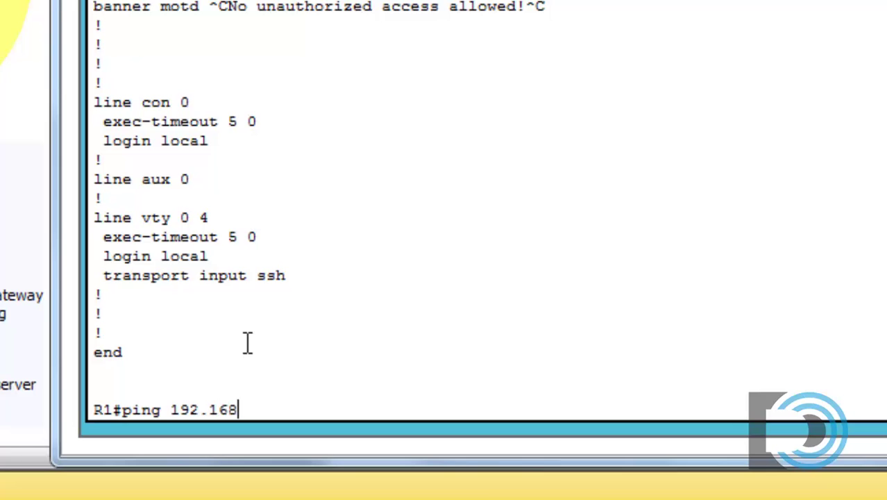
type(".4.69")
key("Return")
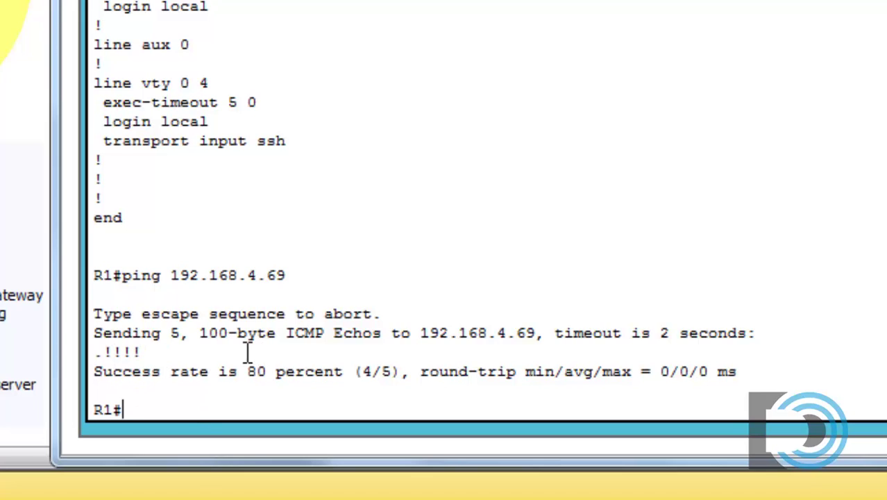
key("Up")
key("BackSpace")
key("BackSpace")
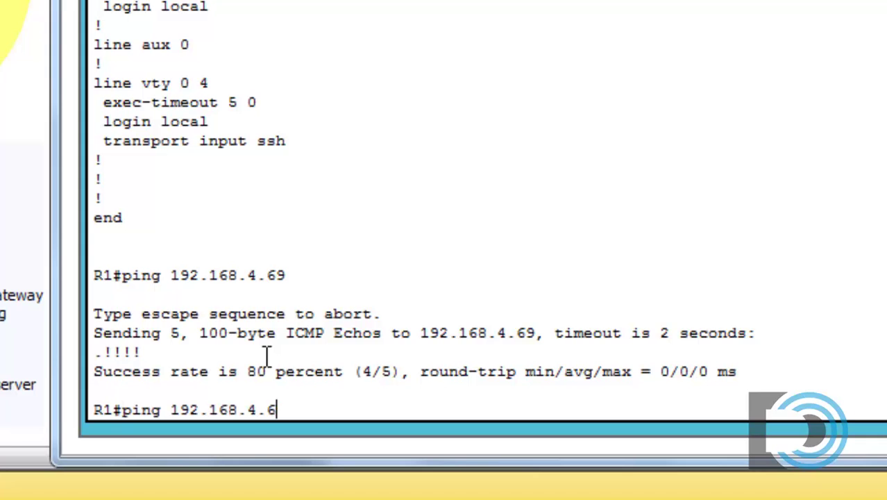
type("70")
key("Return")
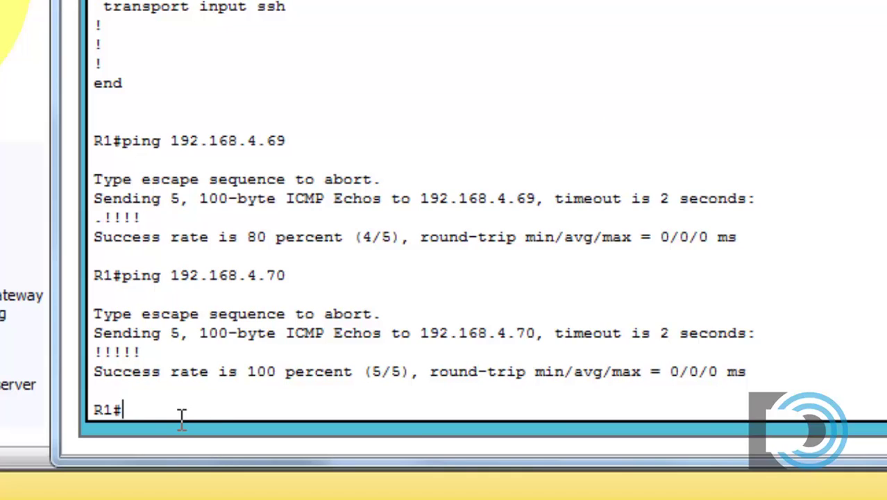
Log out, log back in with the local username and password, then enable using the secret.
type("x")
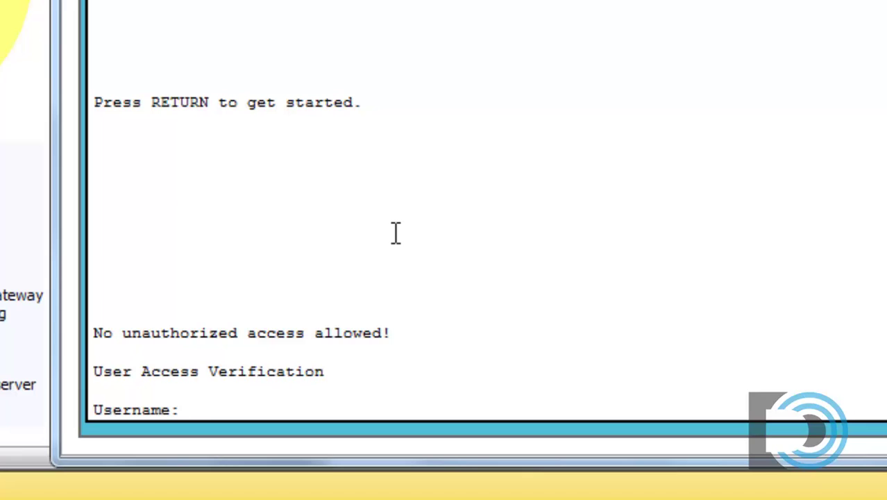
type("admin")
key("Return")
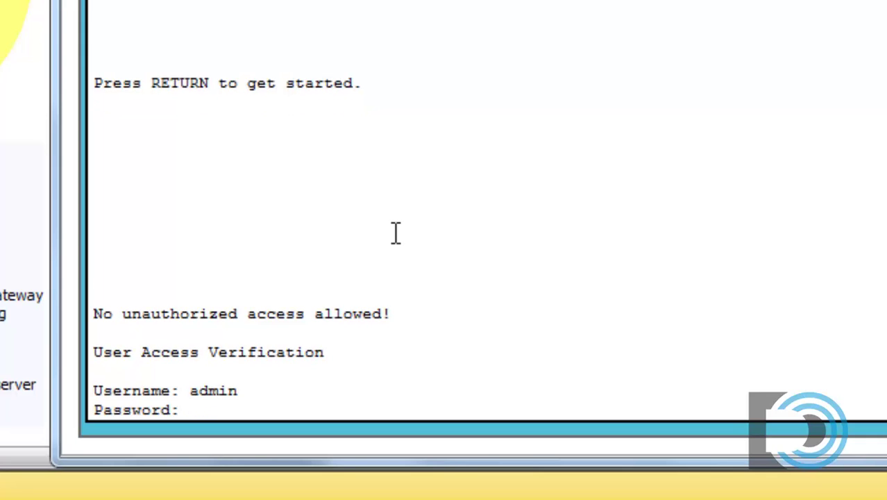
key("Return")
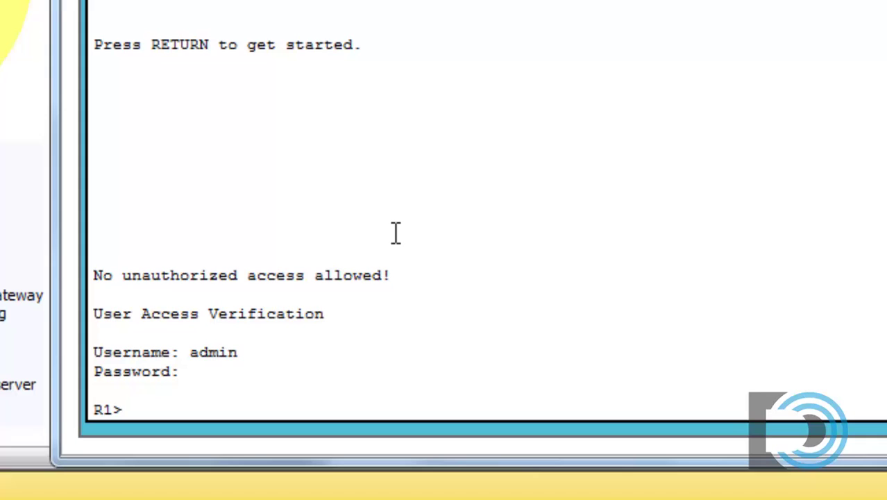
type("en")
key("Return")
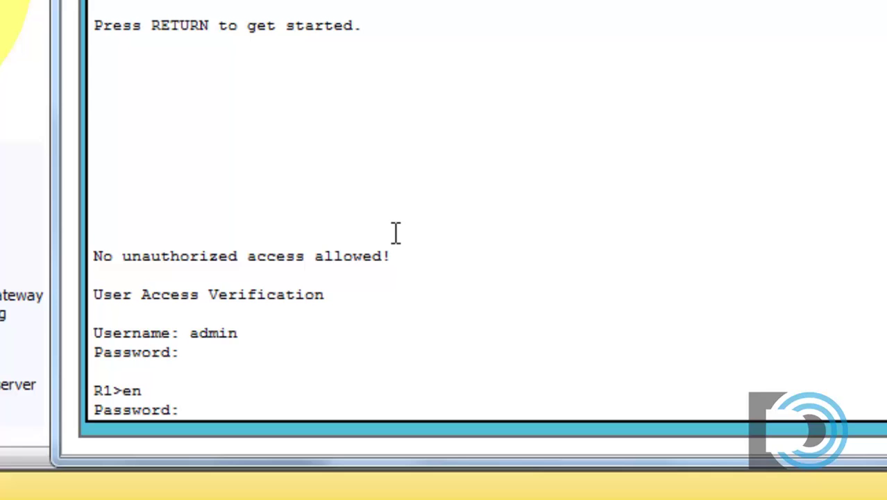
key("Return")
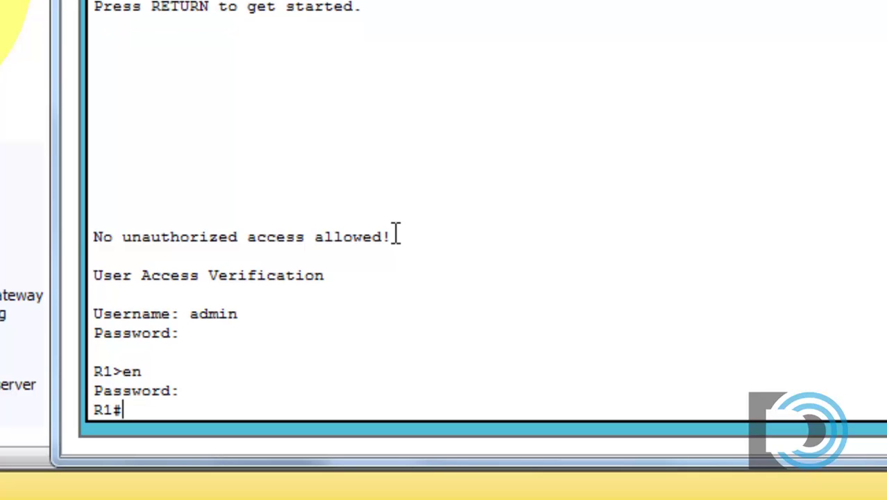
Close R1's terminal and view the ssh usage help in PC0's command prompt.
left_click(873, 33)
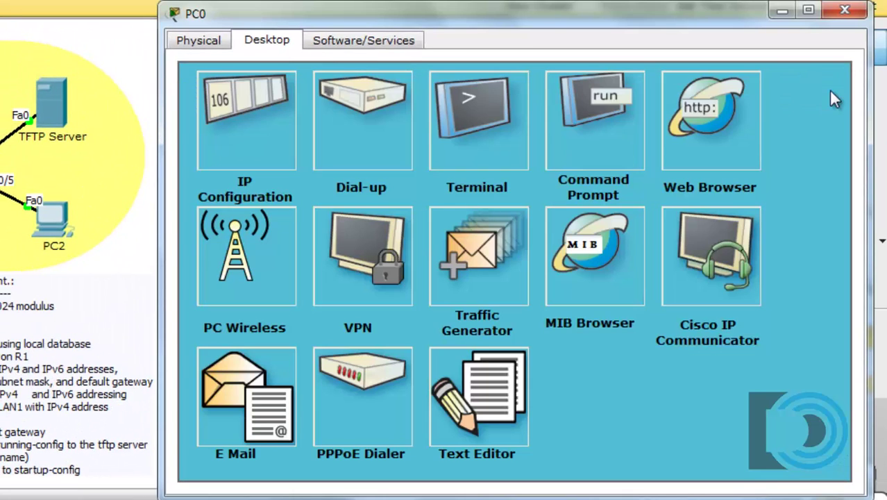
left_click(588, 128)
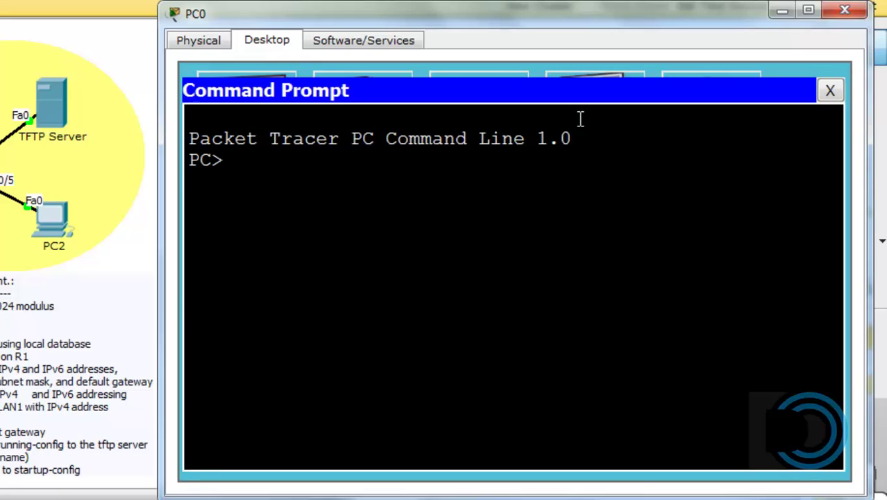
type("ssh -")
key("Return")
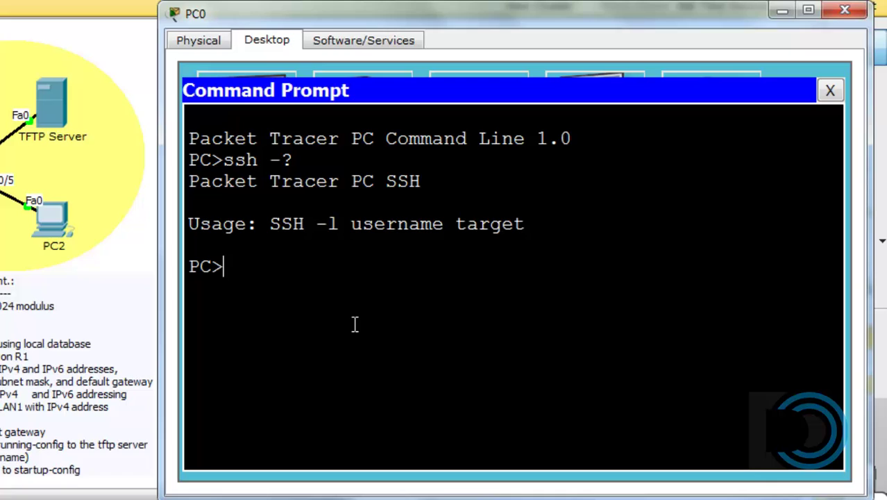
SSH from PC0 to R1 at 192.168.4.65 as the local user and reach privileged mode.
type("ssh -l")
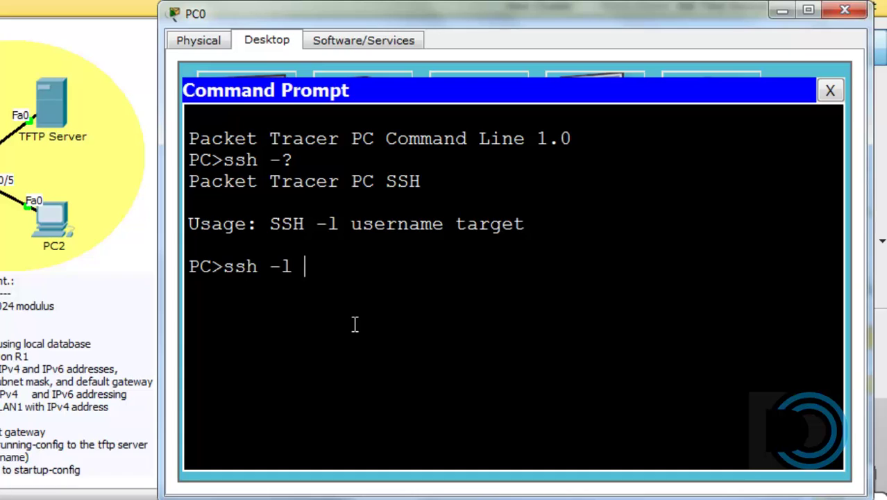
type("admin ")
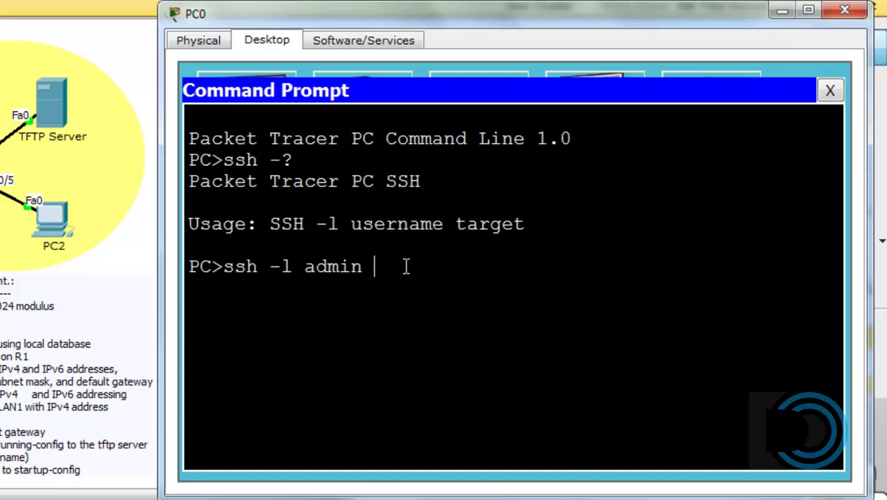
type("192.168.4.")
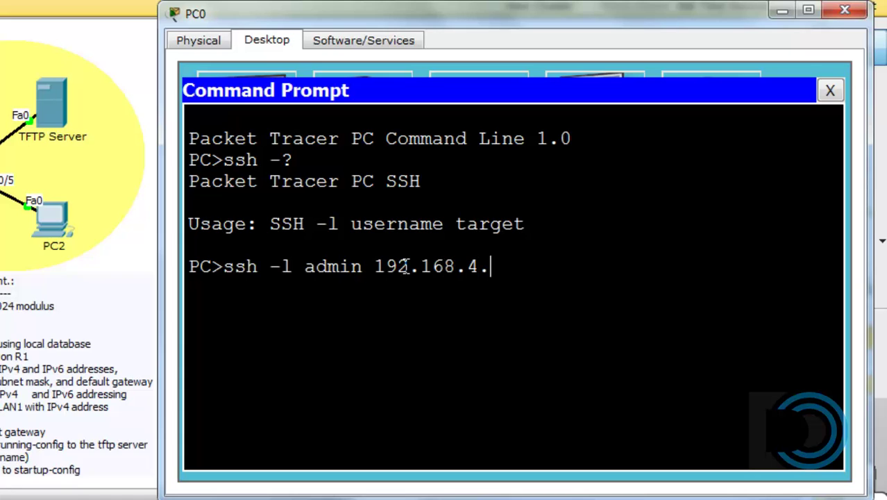
type("65")
key("Return")
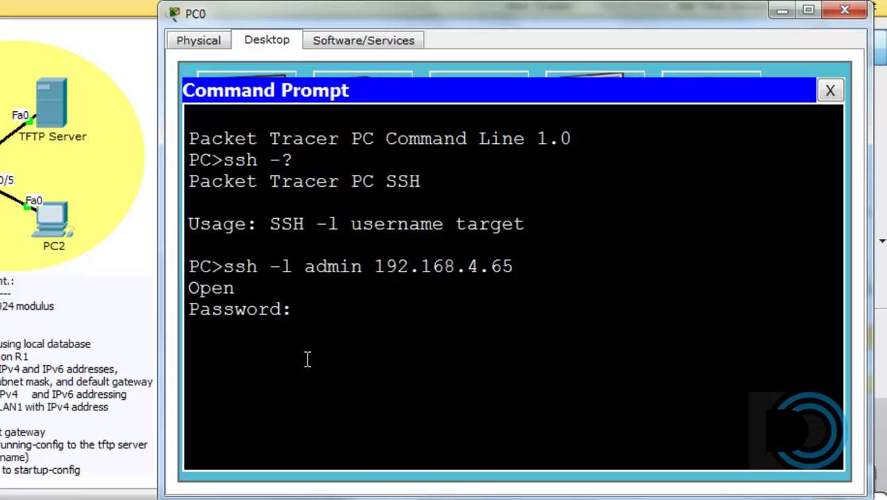
key("Return")
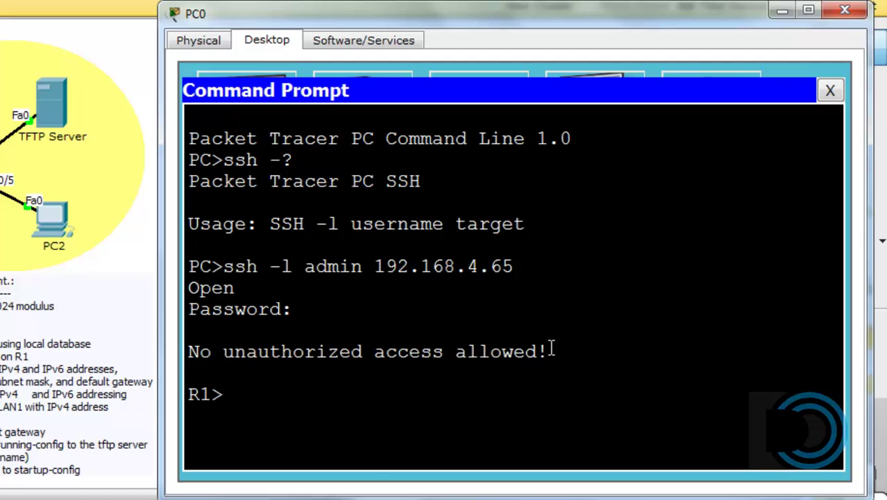
type("en")
key("Return")
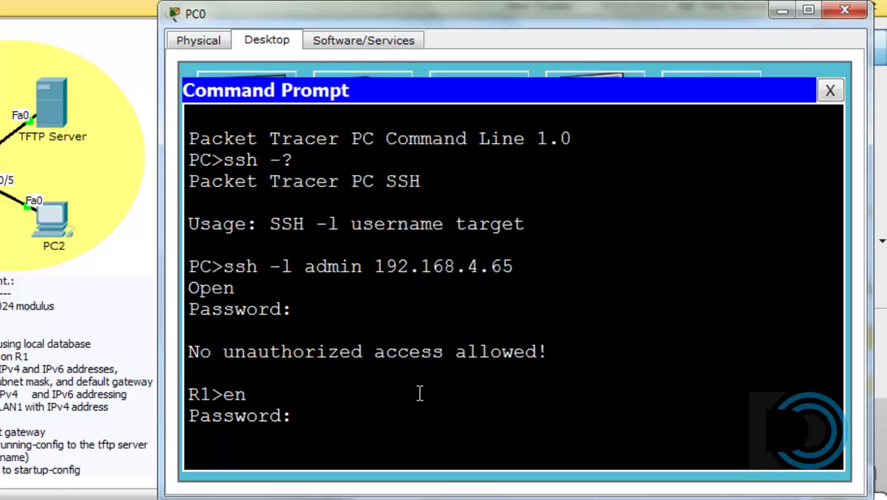
key("Return")
Exit the SSH session to R1 and close PC0's command prompt.
left_click_drag(226, 437, 179, 445)
left_click(303, 435)
key("Return")
key("Return")
key("Return")
key("Return")
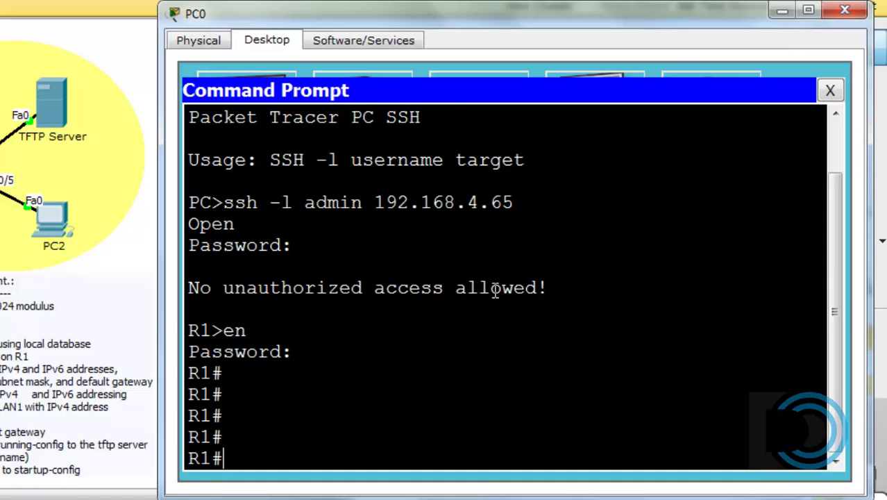
type("exit")
key("Return")
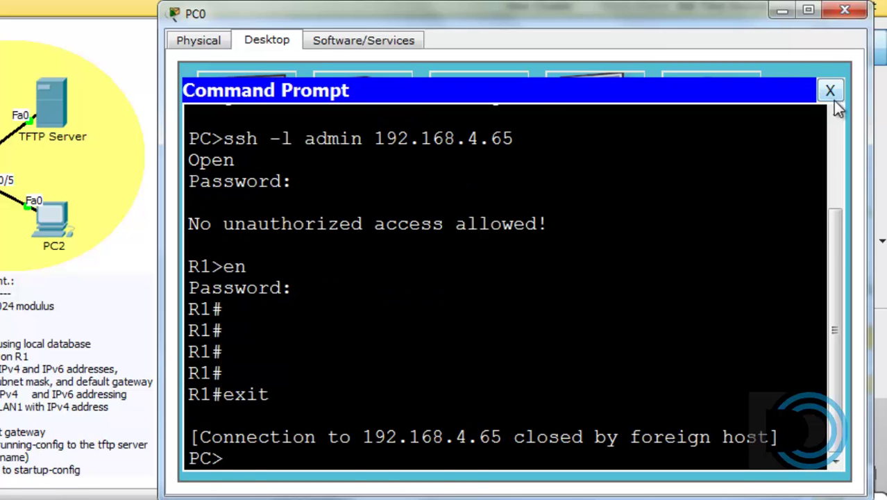
left_click(830, 90)
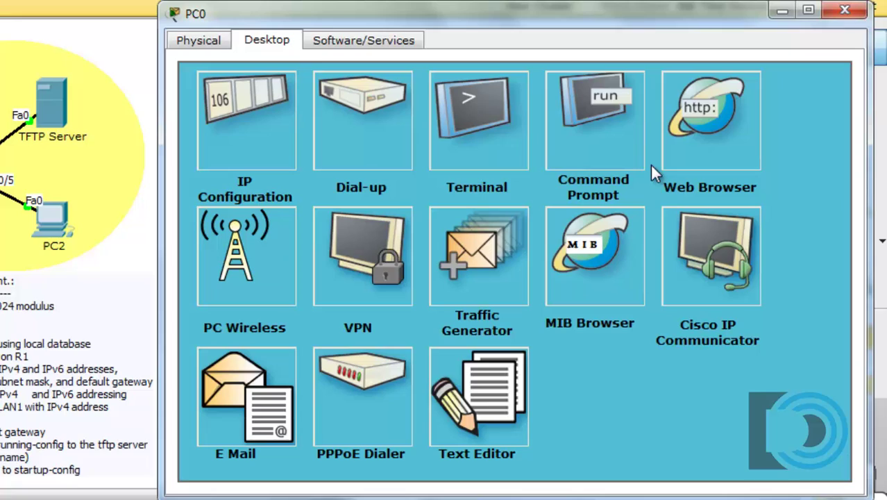